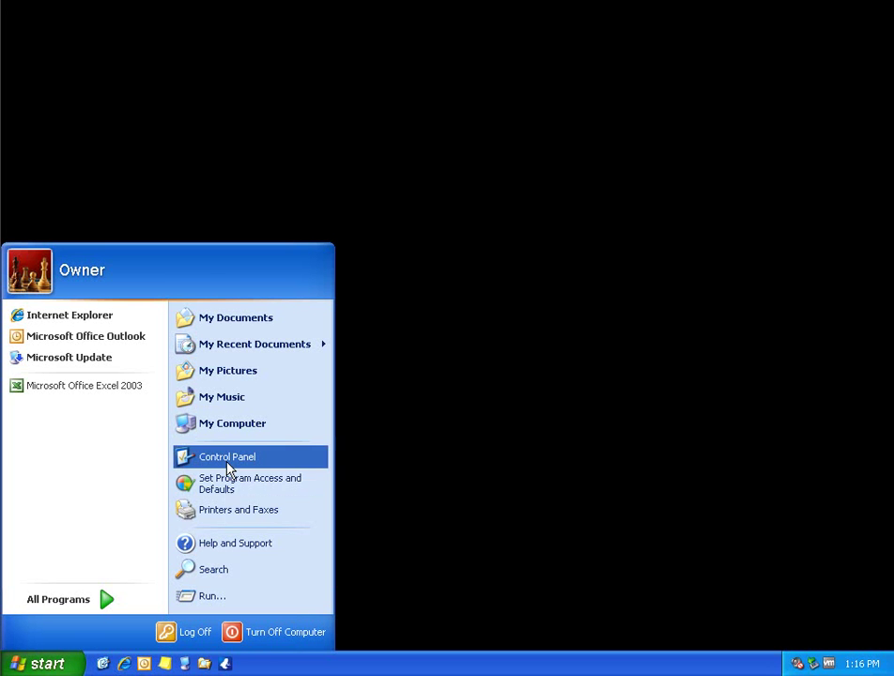
Open Control Panel in Classic View, widen the Name column, and select User Accounts
left_click(229, 459)
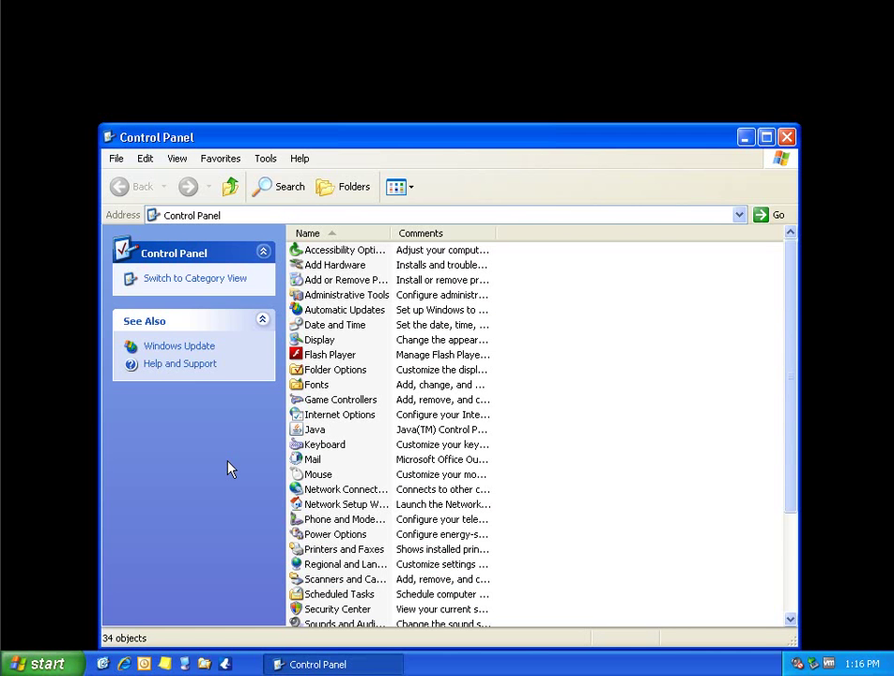
left_click_drag(418, 137, 408, 62)
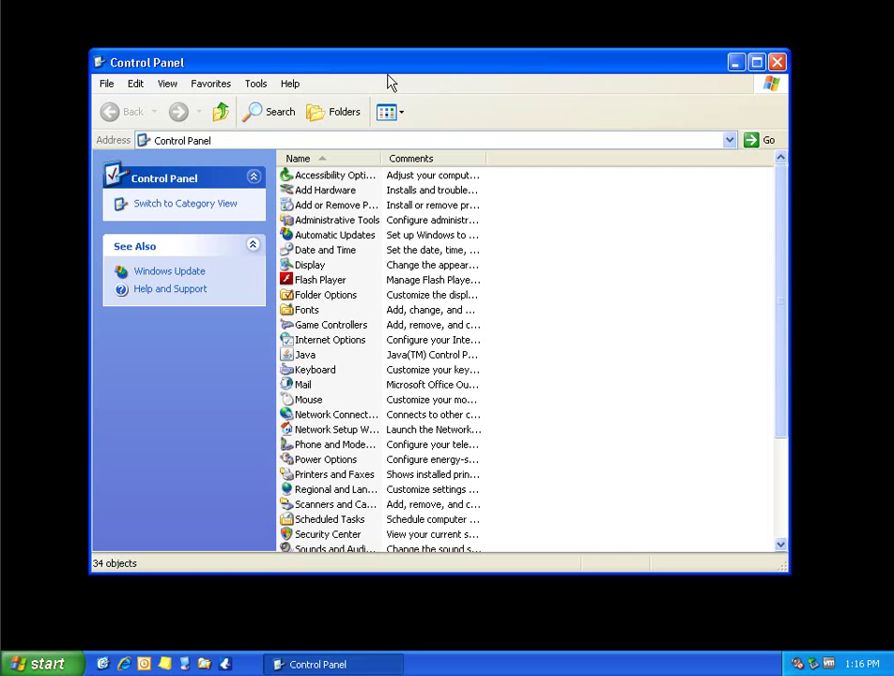
left_click(225, 207)
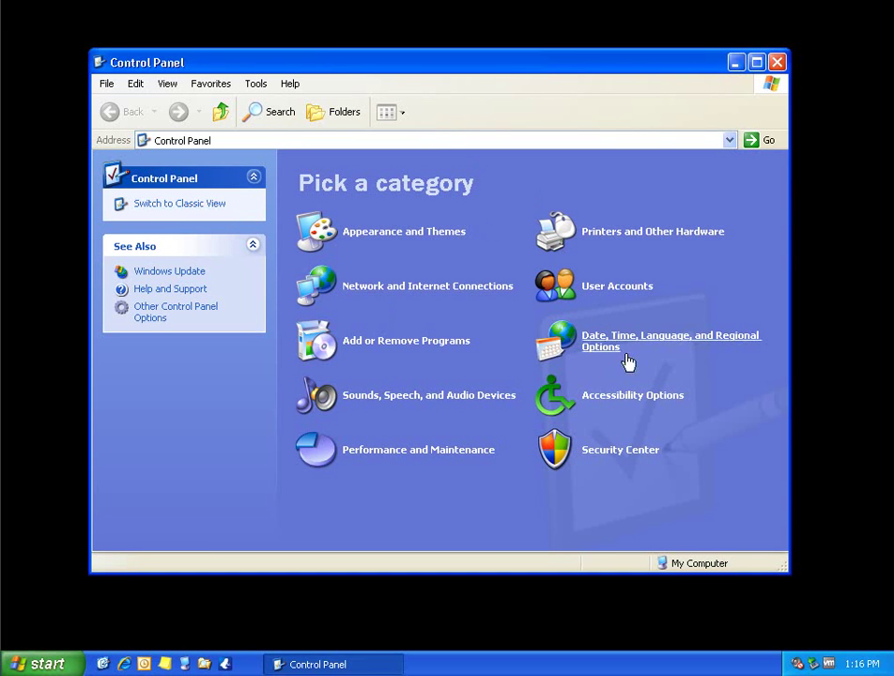
left_click(186, 213)
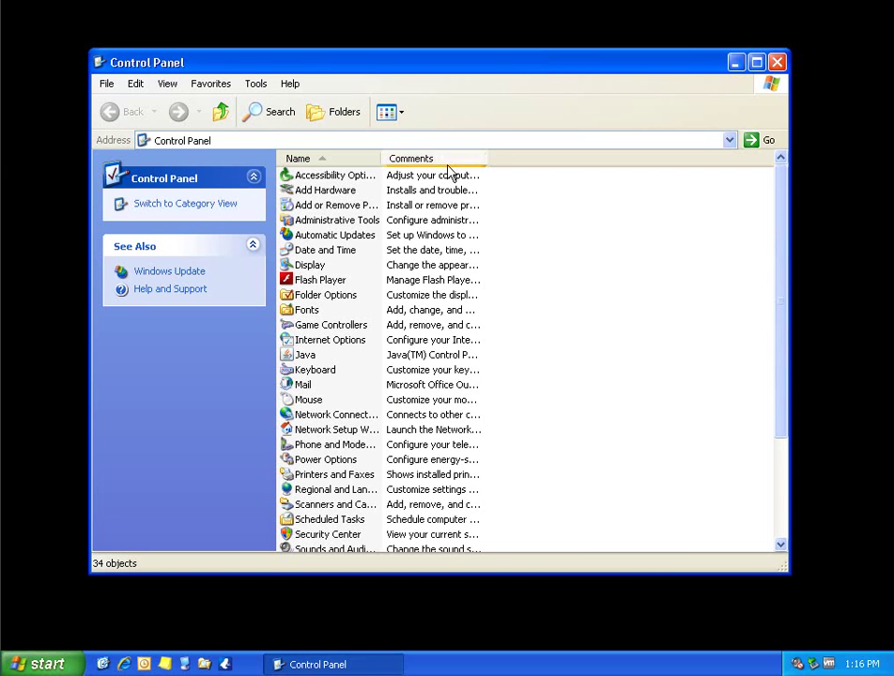
left_click_drag(381, 156, 459, 156)
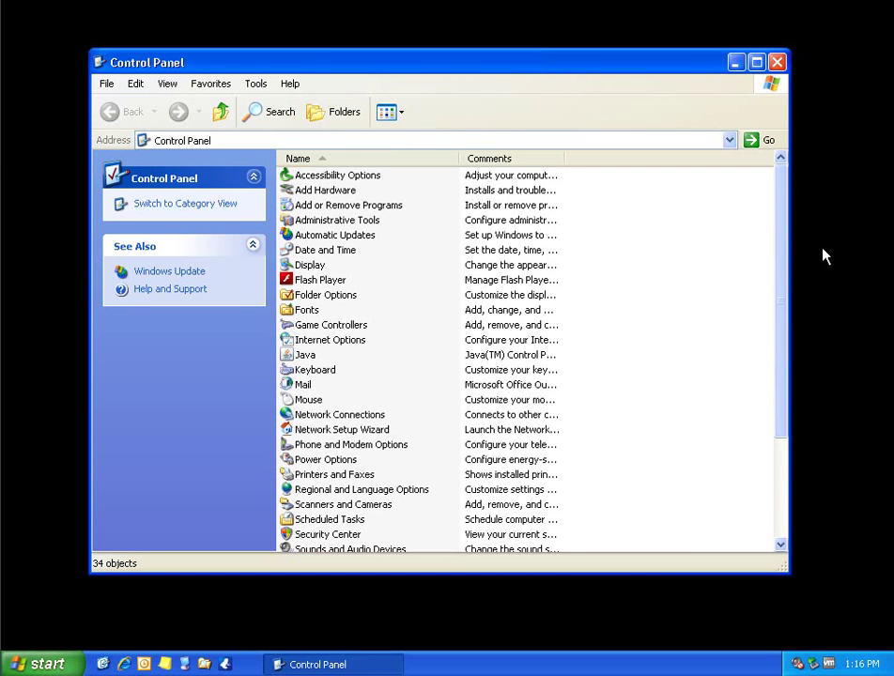
left_click_drag(777, 256, 774, 382)
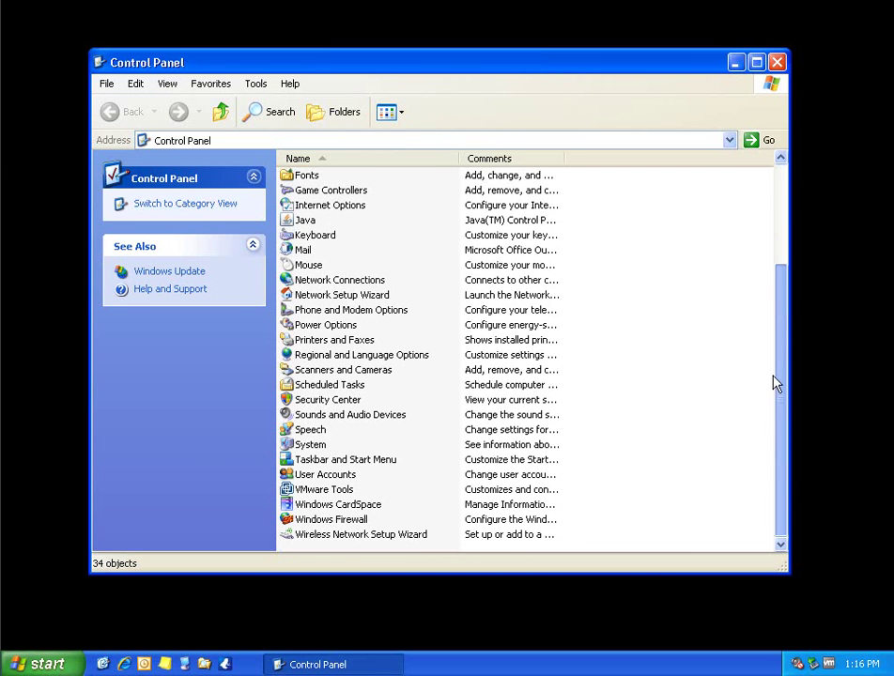
left_click(308, 476)
Open User Accounts and add 'New Account' as a computer administrator account
double_click(308, 479)
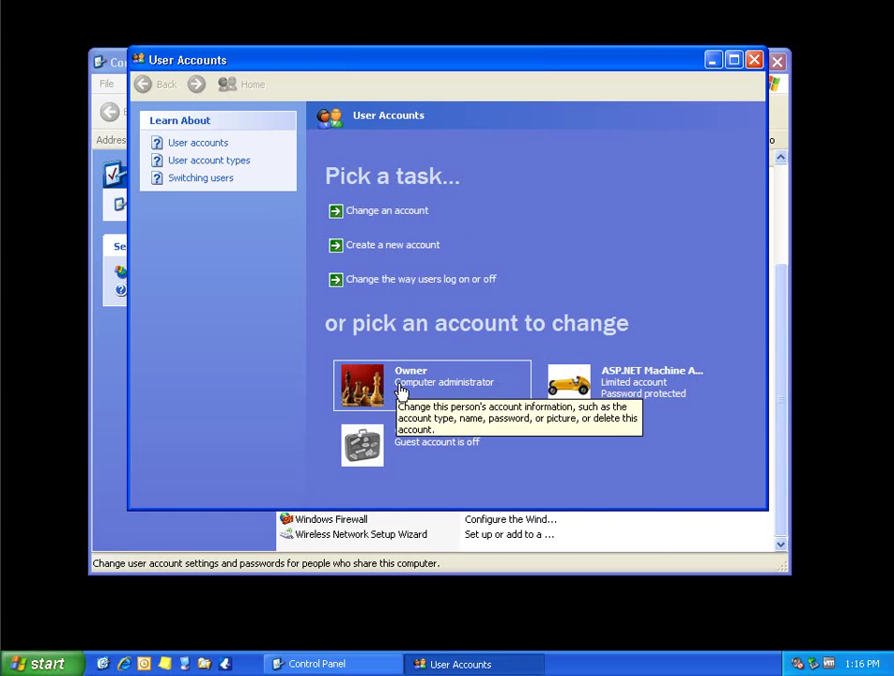
left_click(387, 246)
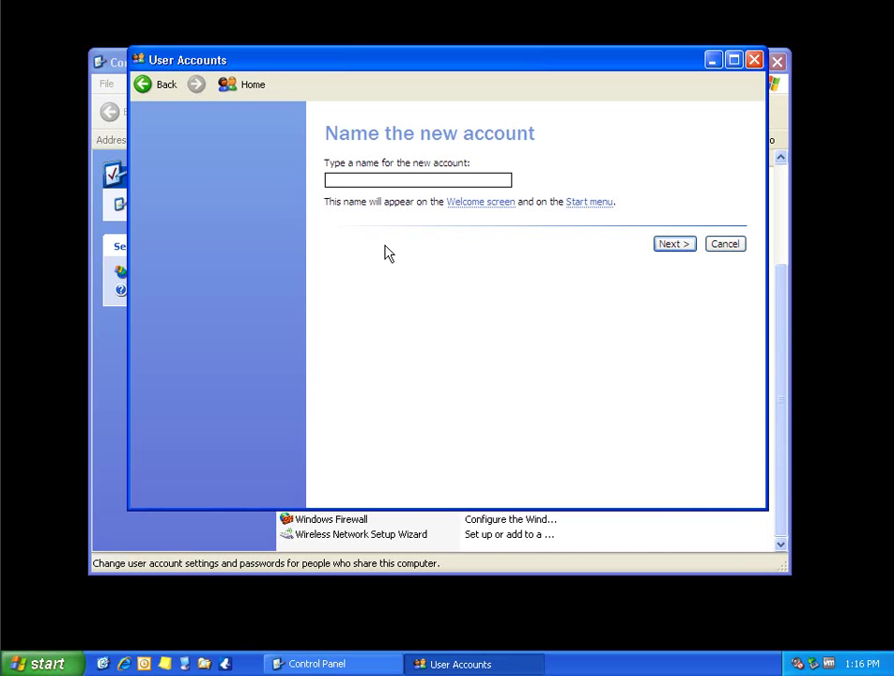
type("New ")
type("Account")
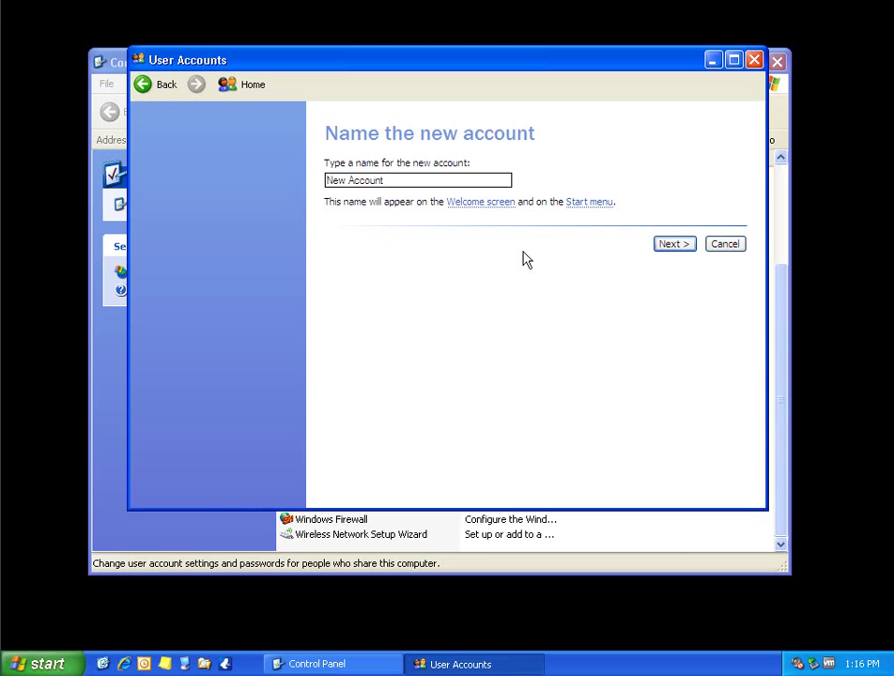
left_click(673, 249)
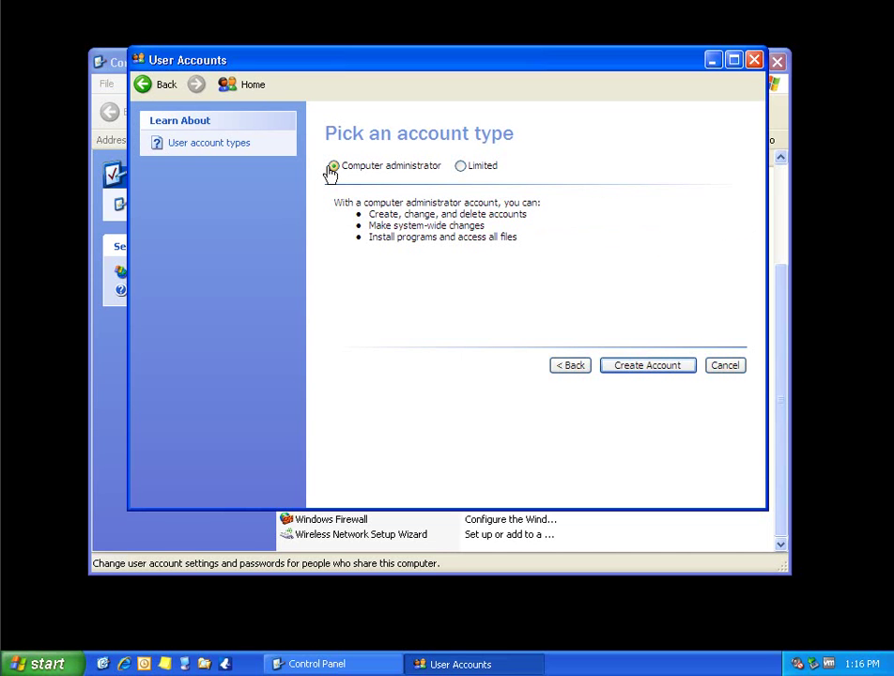
left_click(652, 366)
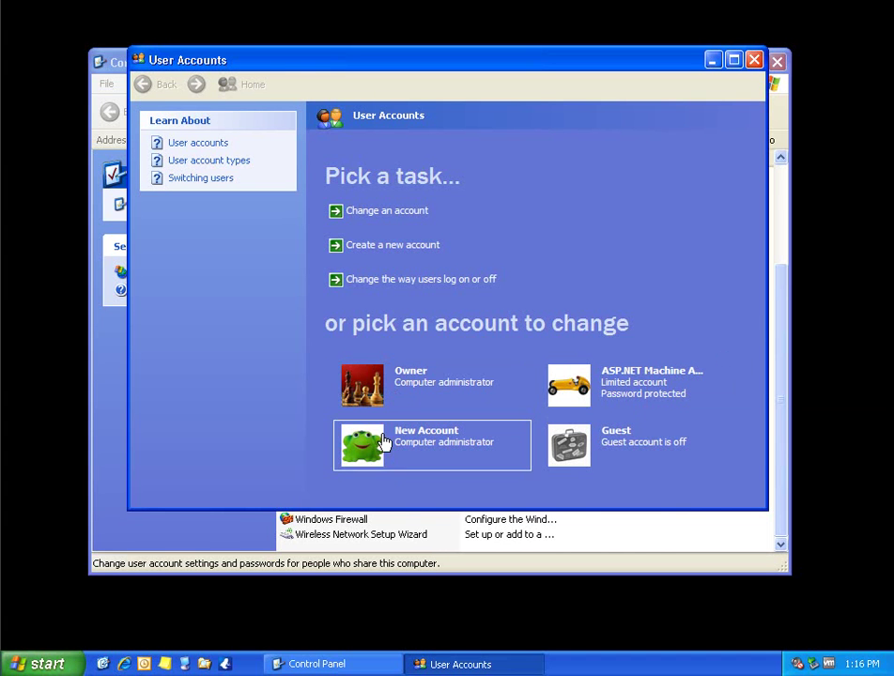
Close User Accounts and log off the Owner account from the Start menu
left_click(754, 60)
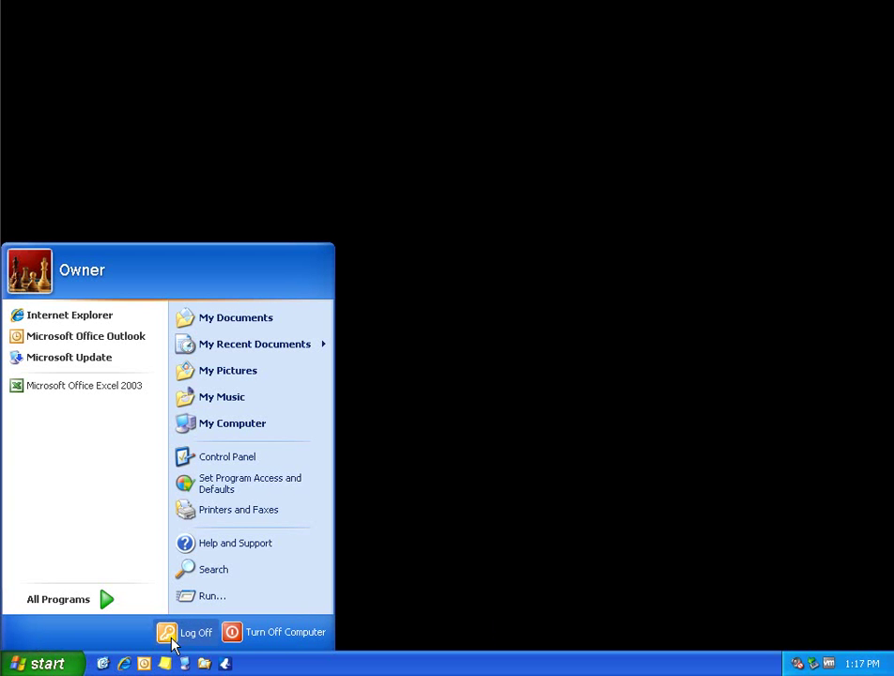
left_click(175, 636)
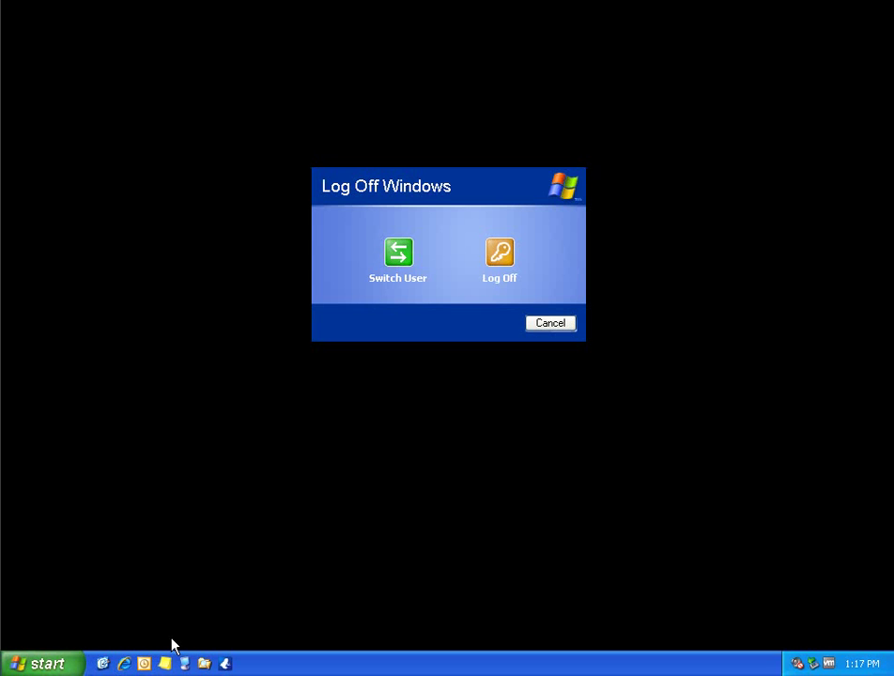
left_click(494, 262)
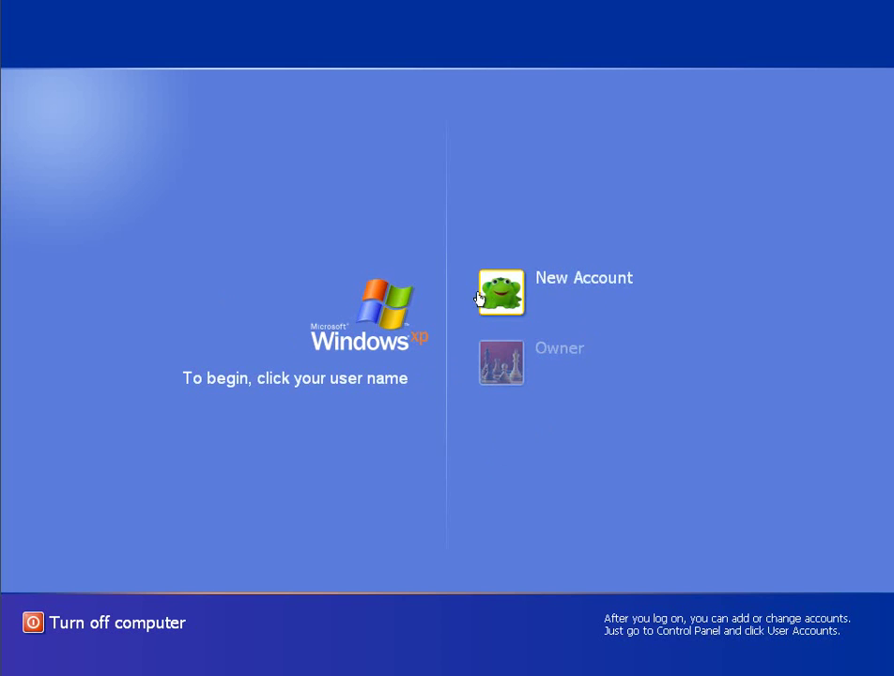
Choose New Account on the Welcome screen to log on
left_click(578, 285)
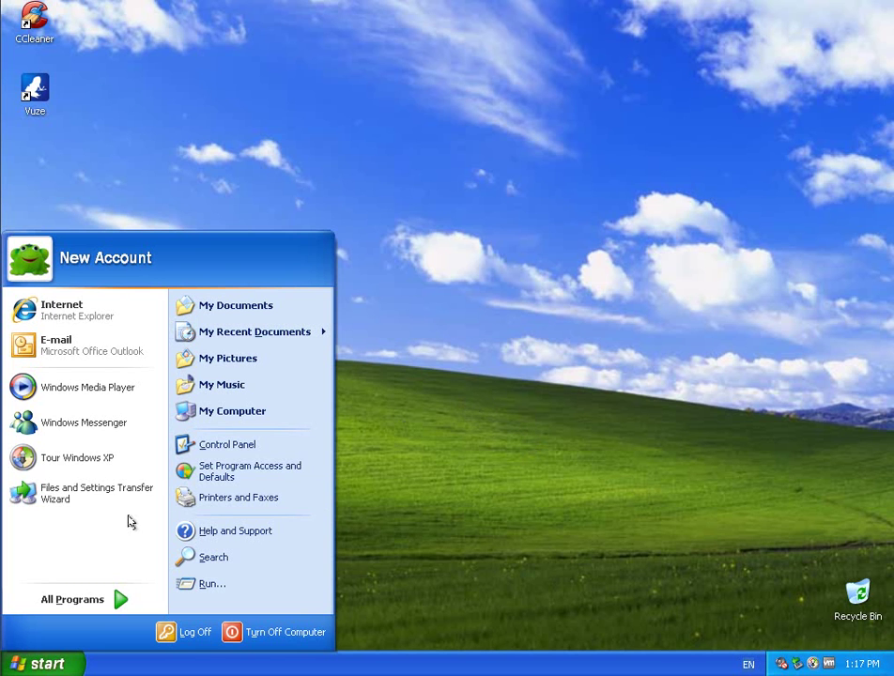
Open Control Panel from Start, switch to Classic View, and launch User Accounts
left_click(47, 665)
left_click(206, 447)
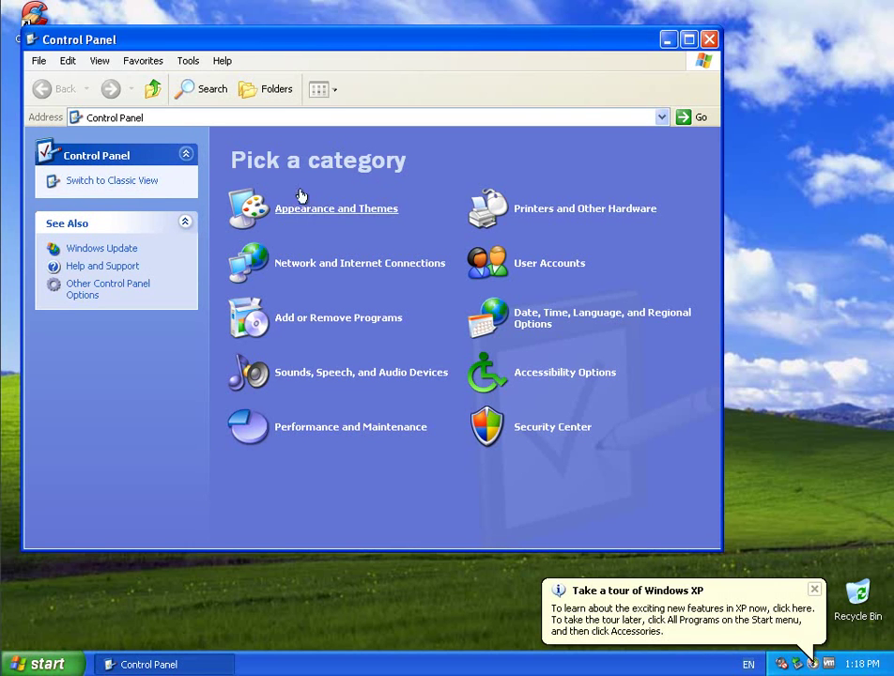
left_click(123, 182)
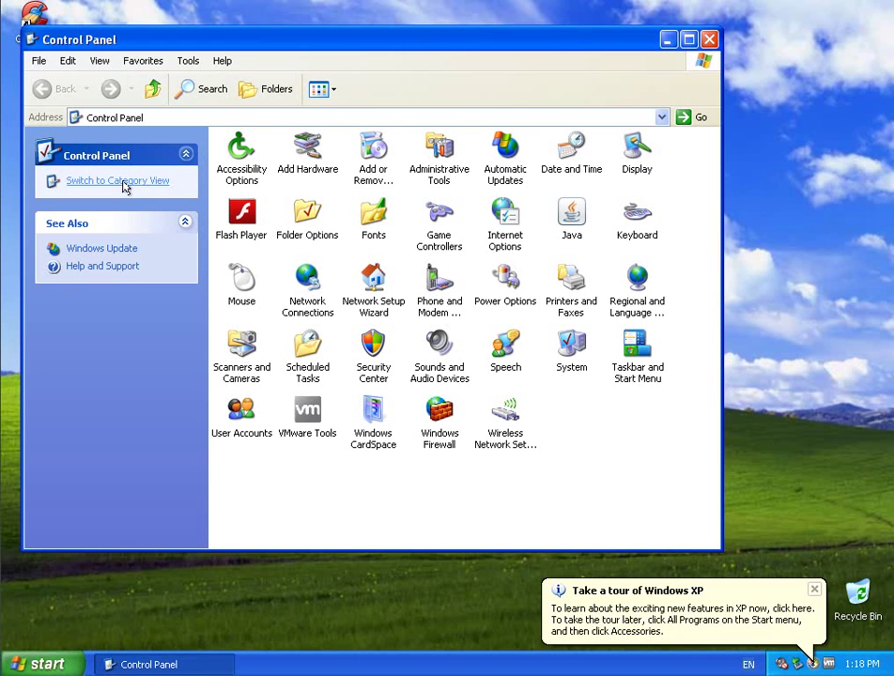
left_click(241, 416)
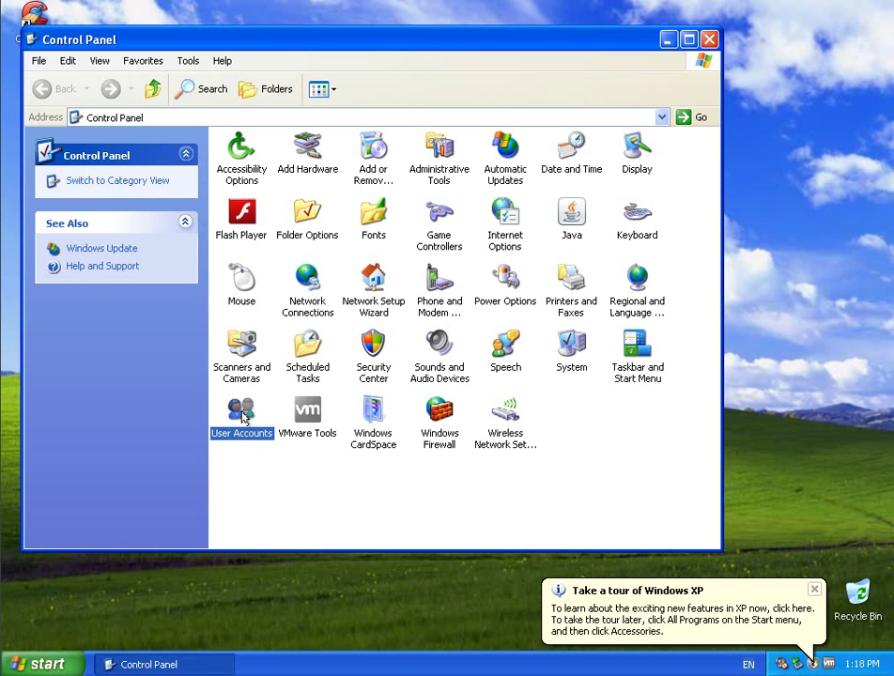
double_click(244, 416)
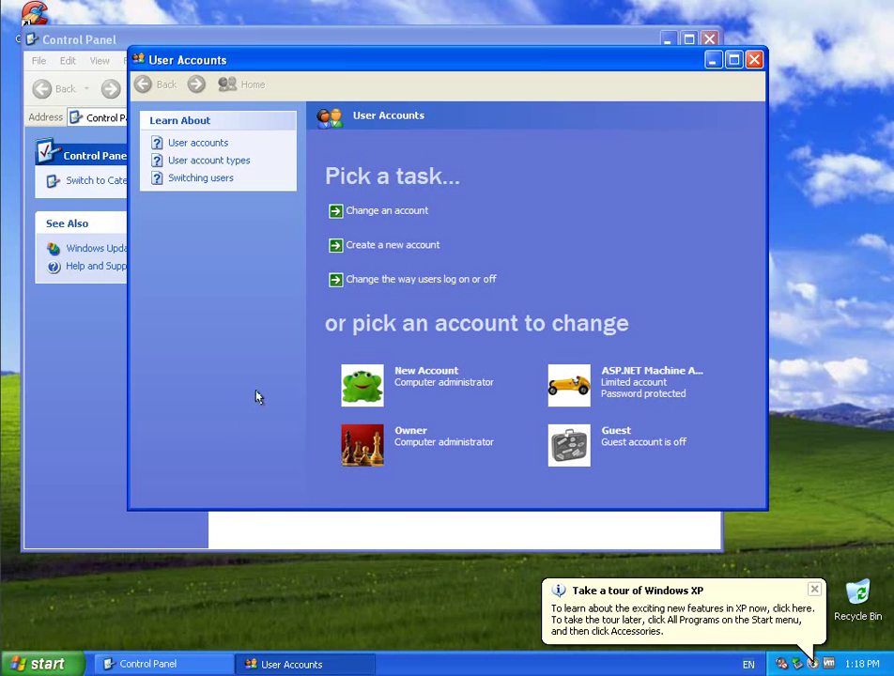
Begin deleting the Owner account, choosing Delete Files to discard its files
left_click(389, 212)
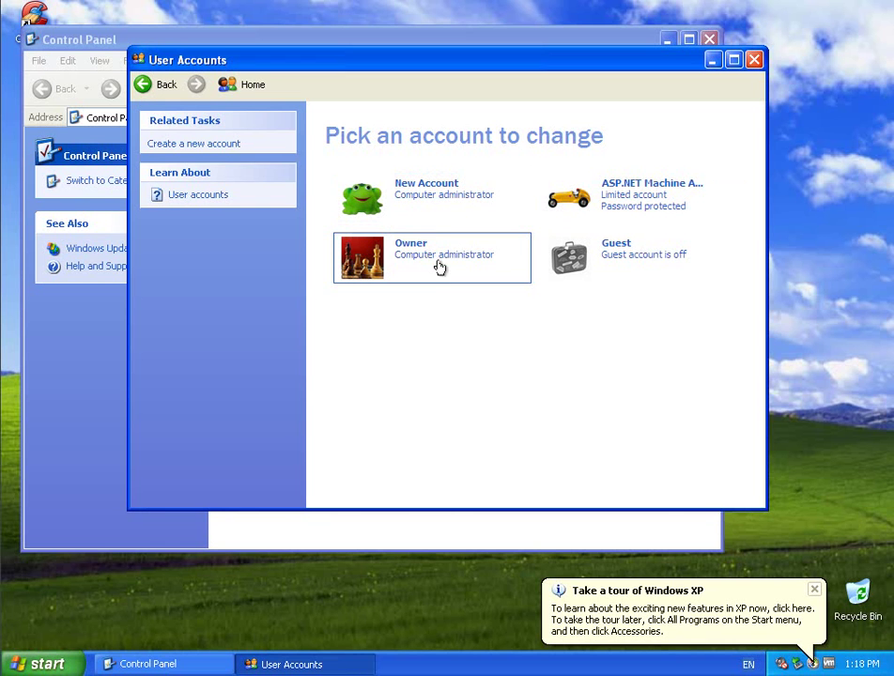
mouse_move(432, 257)
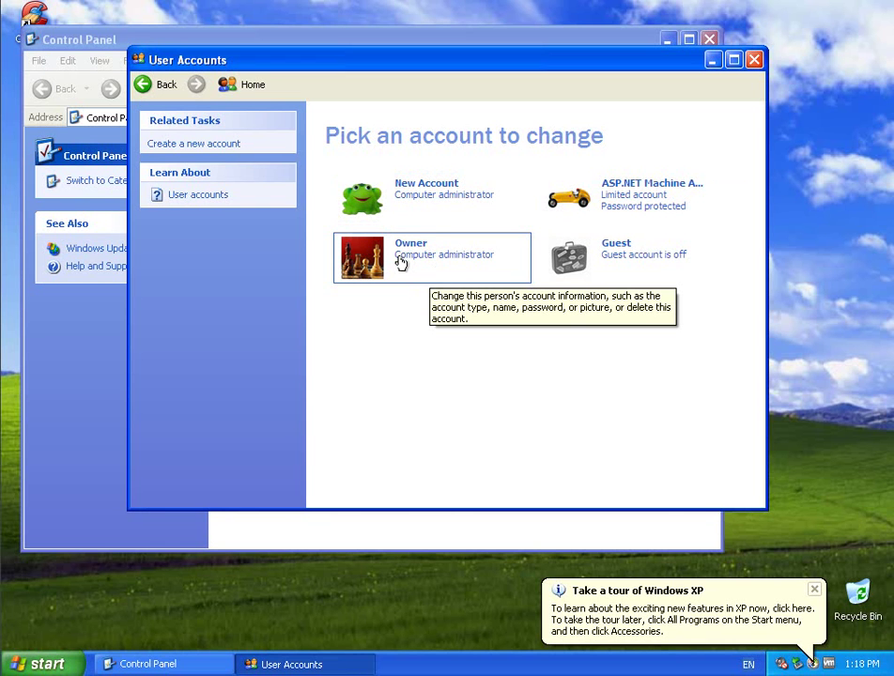
left_click(401, 263)
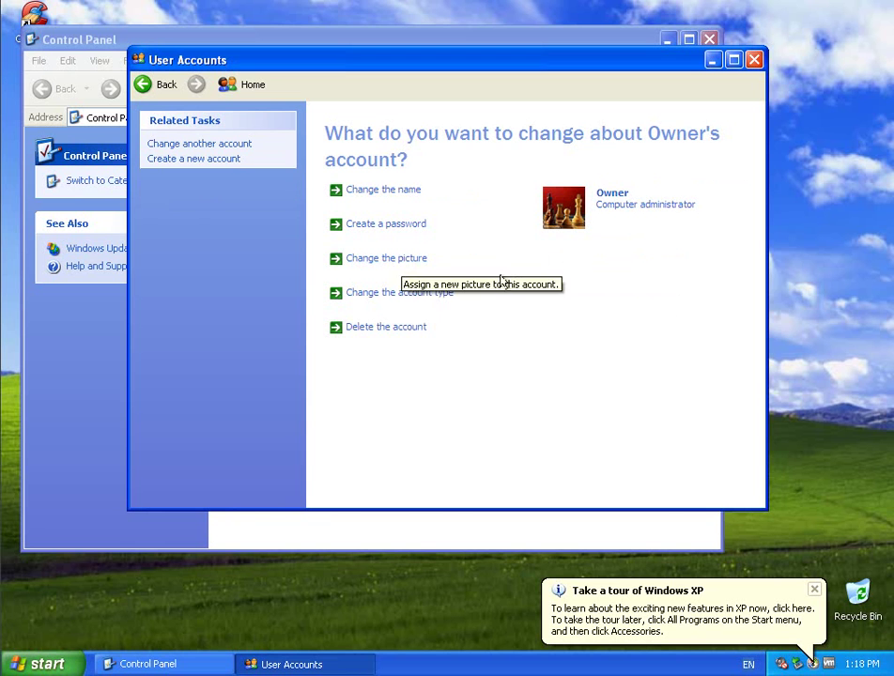
left_click(398, 335)
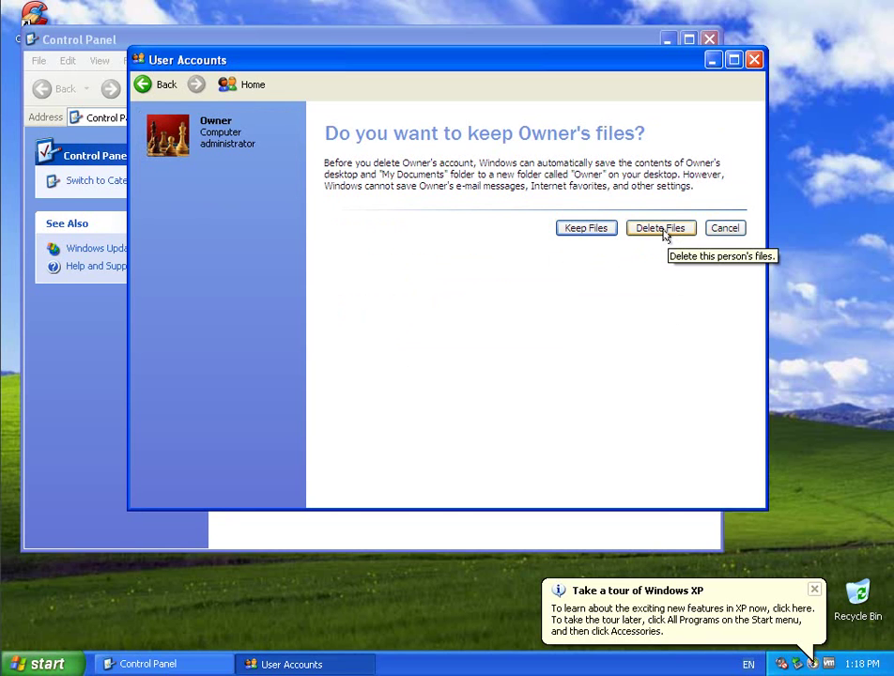
left_click(663, 231)
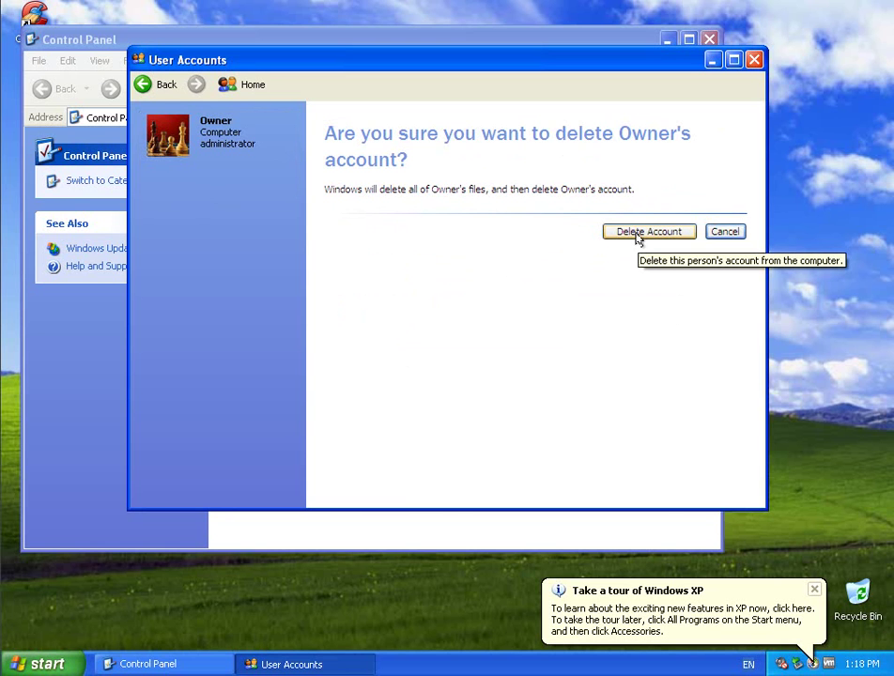
Confirm permanent deletion of the Owner account
left_click(637, 238)
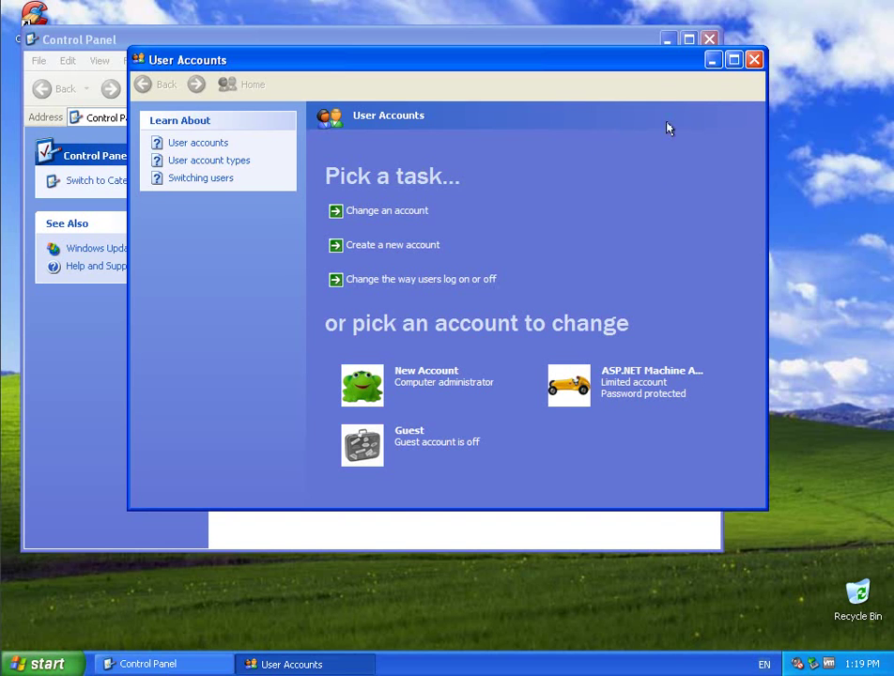
Close User Accounts and Control Panel, then bring up the New Account Start menu
left_click(755, 59)
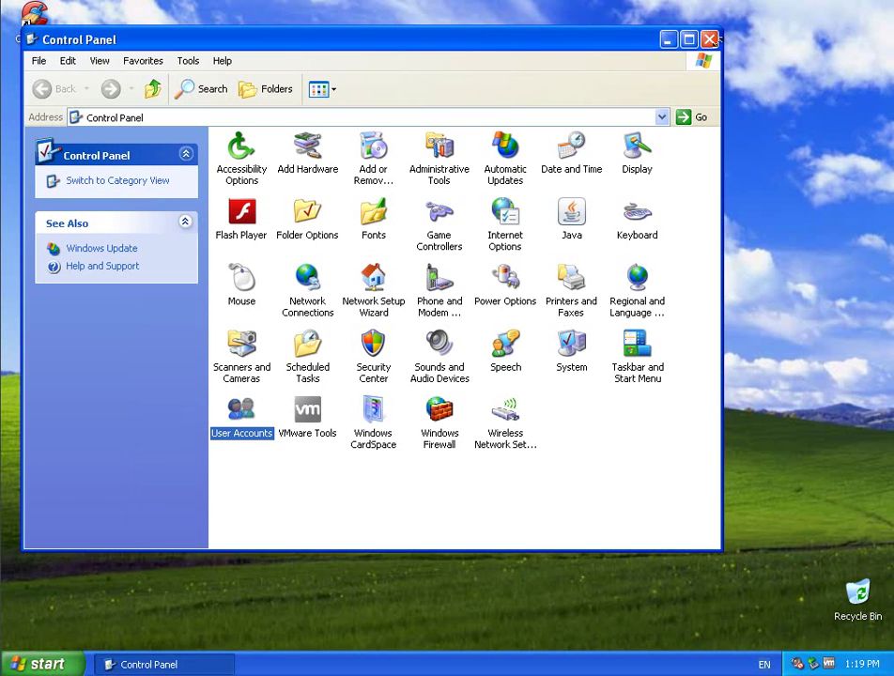
left_click(710, 40)
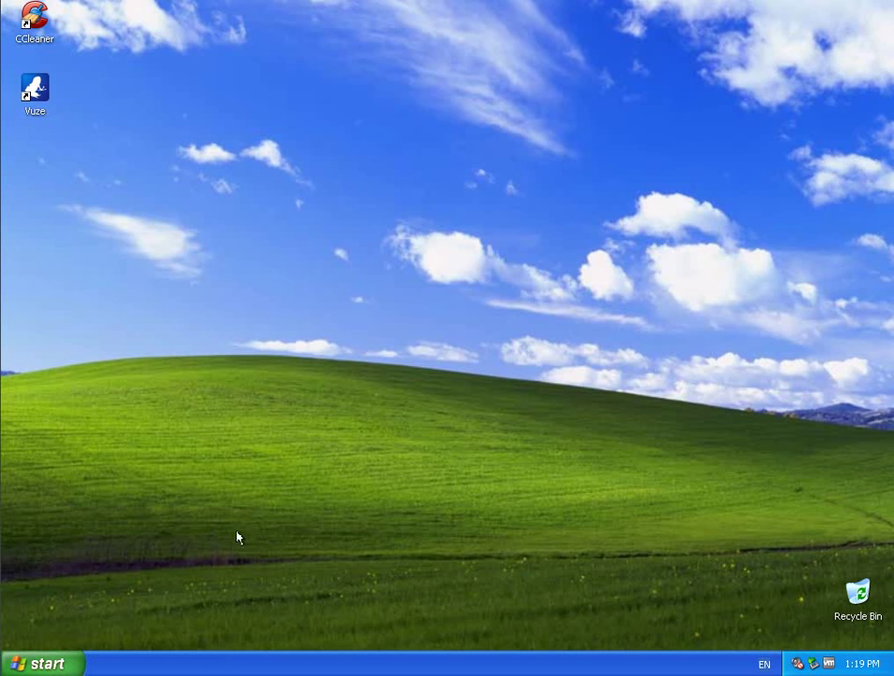
left_click(62, 657)
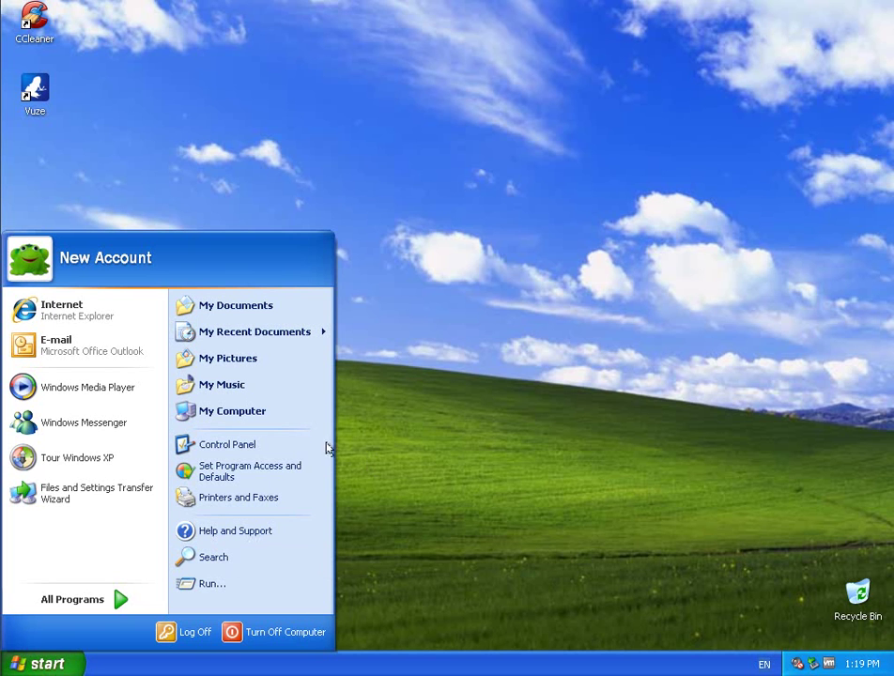
Browse Local Disk (C:) from My Computer, reveal its folders, then close it
left_click(192, 411)
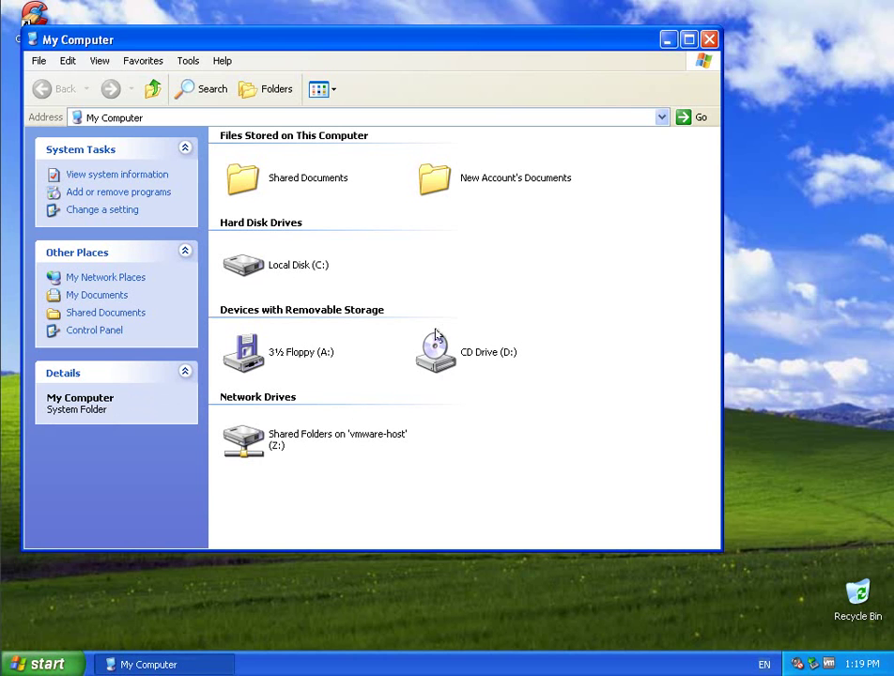
mouse_move(243, 267)
double_click(243, 273)
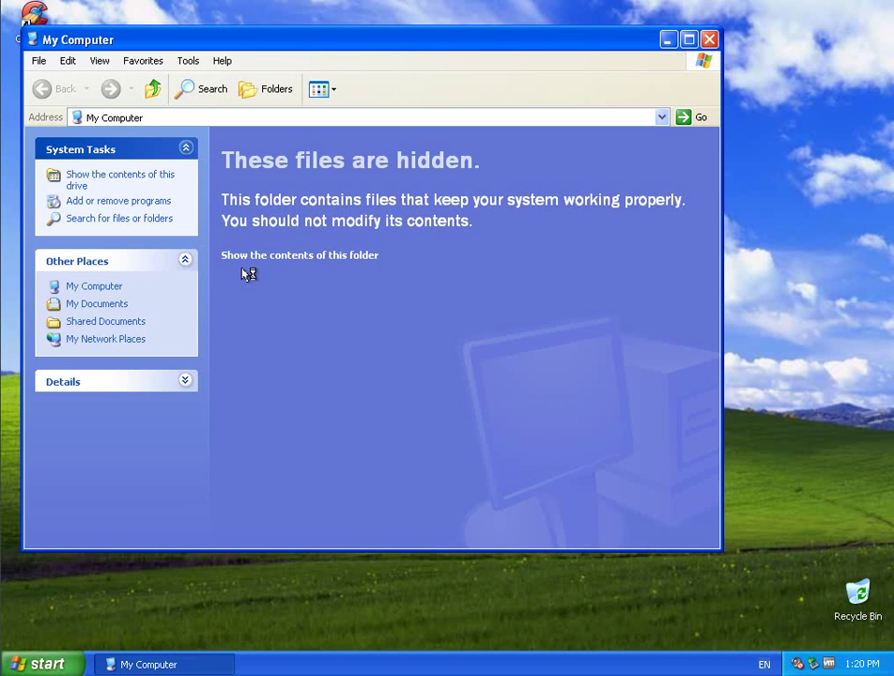
left_click(277, 257)
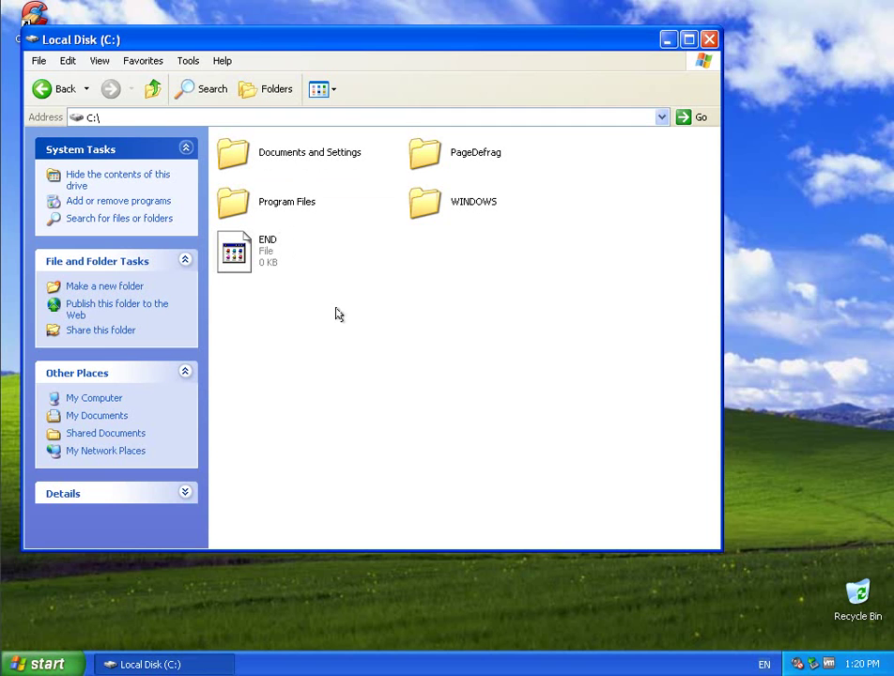
left_click(709, 41)
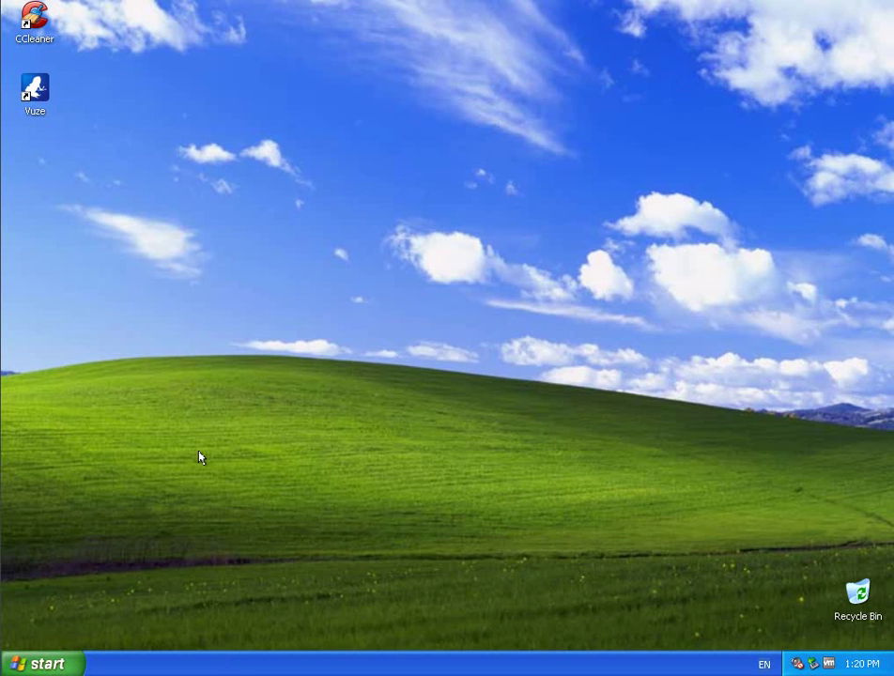